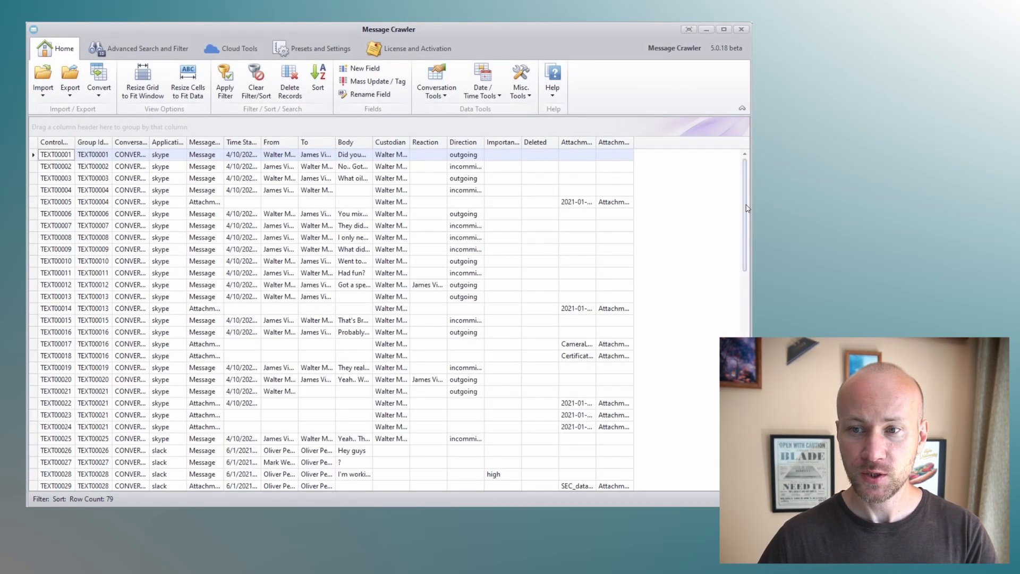
# Look through the message records in the grid and preview the columns resized to fit the window.
pyautogui.moveTo(746, 205); pyautogui.dragTo(745, 242)
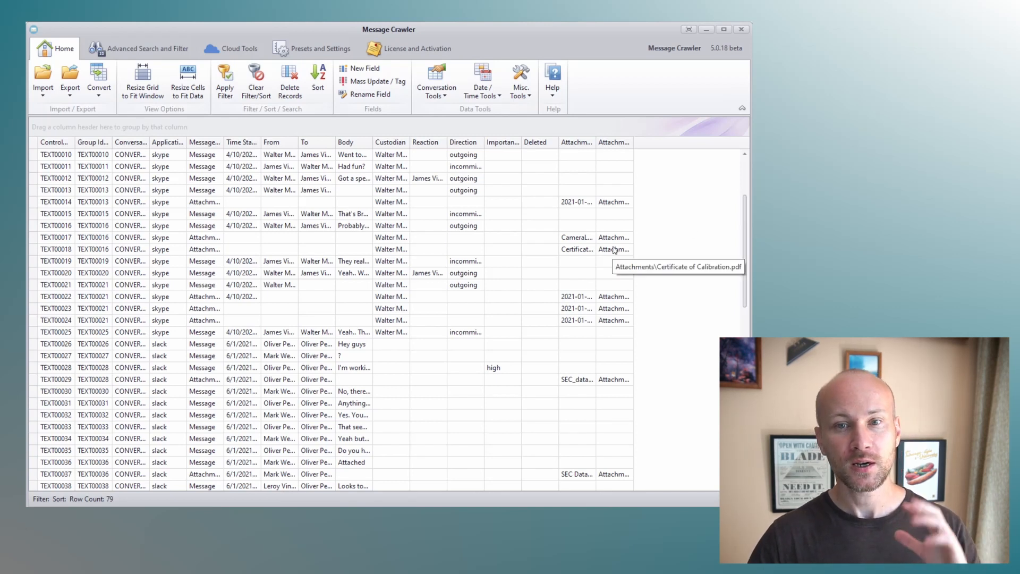
pyautogui.scroll(-7, 532, 301)
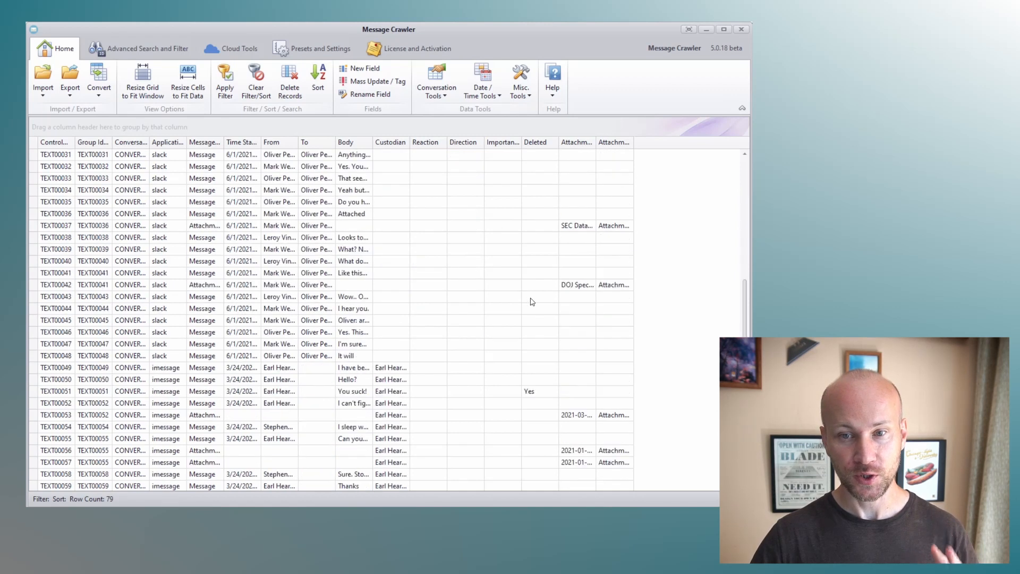
pyautogui.scroll(10, 520, 296)
pyautogui.scroll(-9, 404, 281)
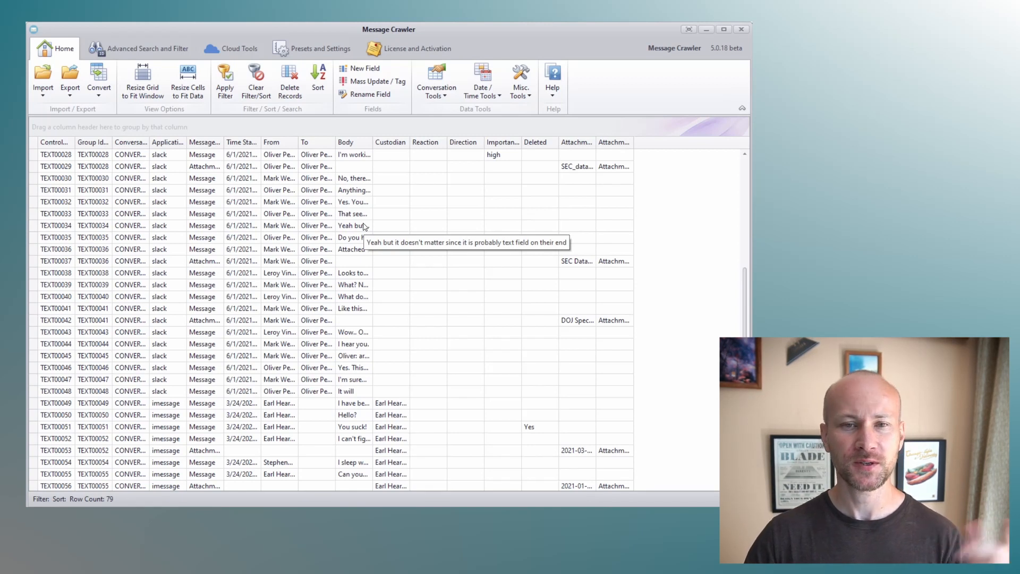
pyautogui.click(142, 79)
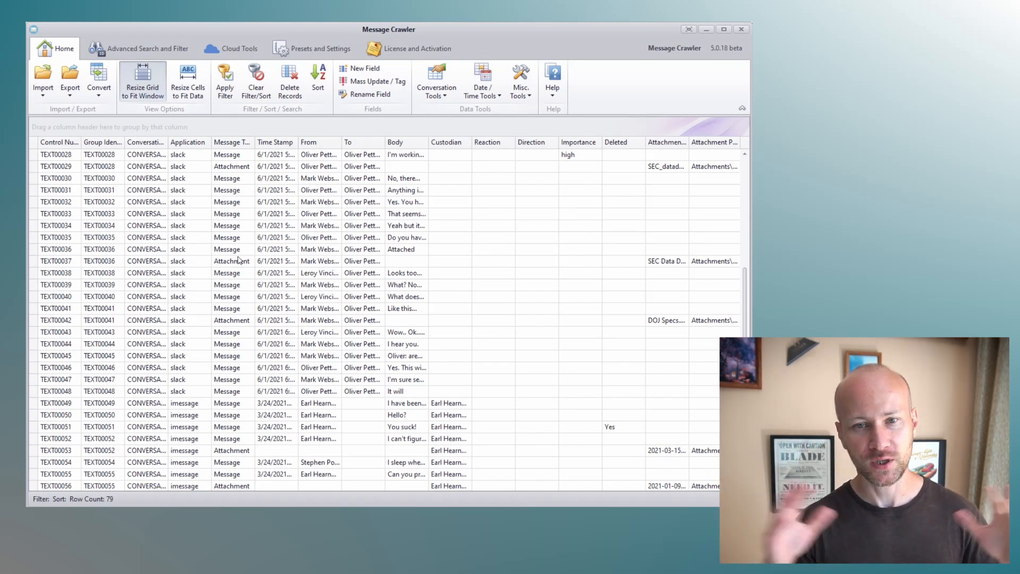
pyautogui.click(156, 94)
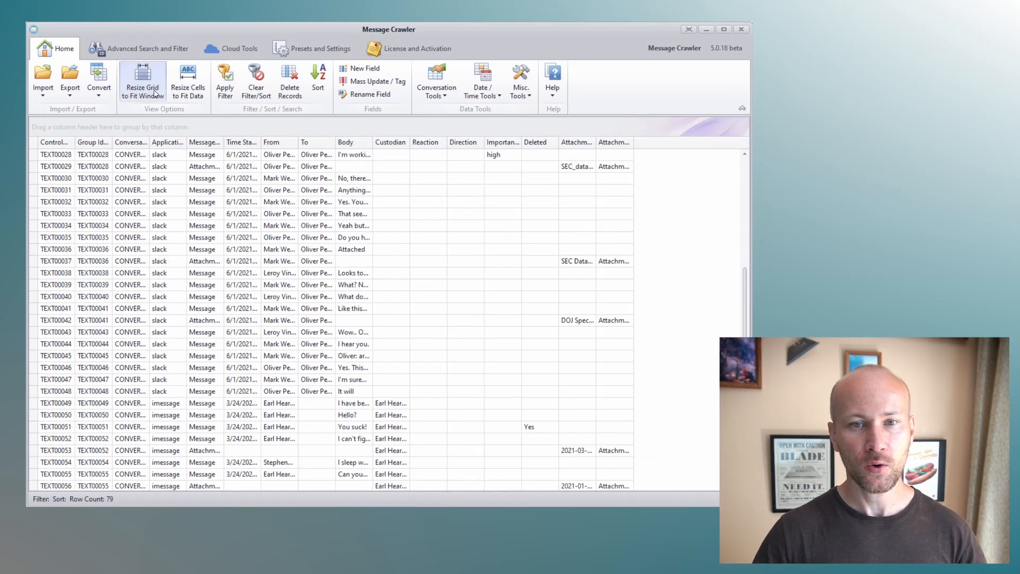
# Preview the grid with cells resized to fit their data, examine the columns across all records, and turn the cell fitting off.
pyautogui.click(197, 97)
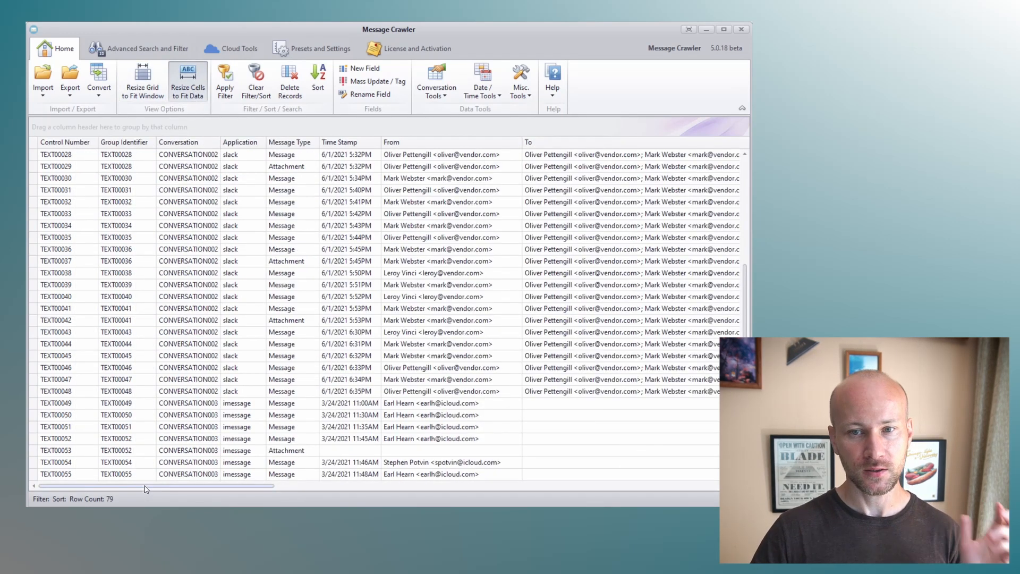
pyautogui.moveTo(145, 489); pyautogui.dragTo(278, 501)
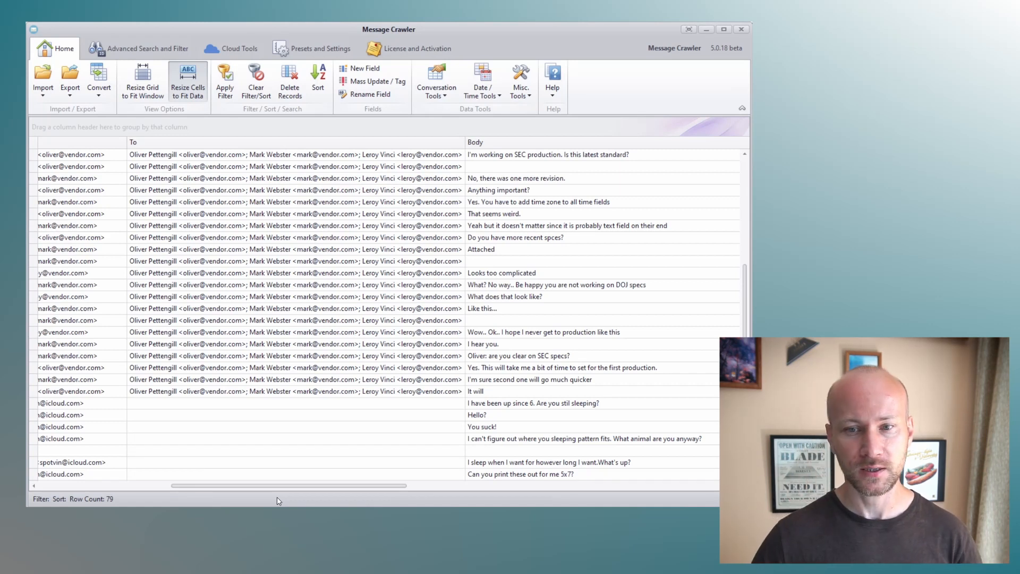
pyautogui.moveTo(282, 489); pyautogui.dragTo(115, 460)
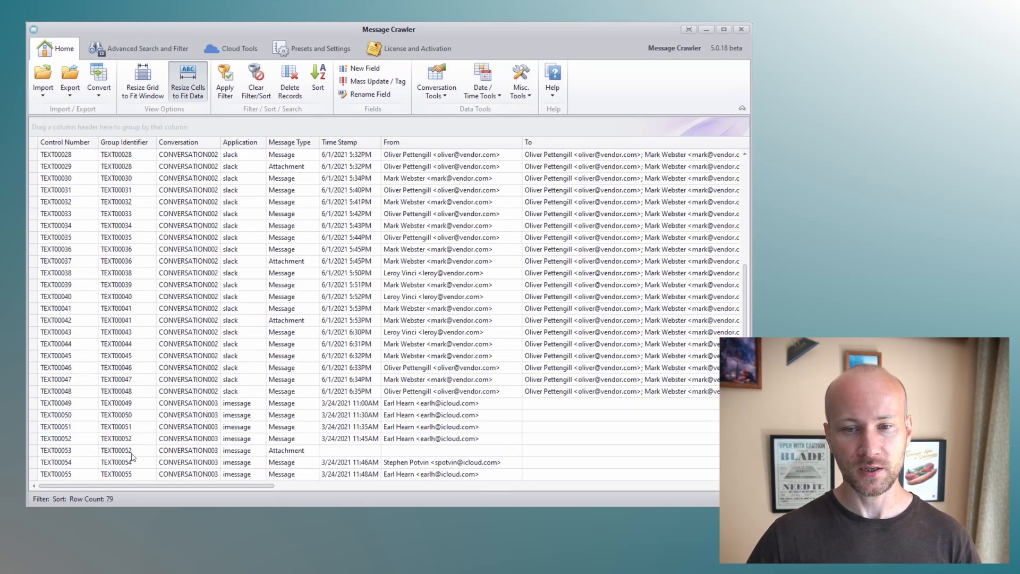
pyautogui.scroll(-6, 254, 300)
pyautogui.scroll(15, 345, 383)
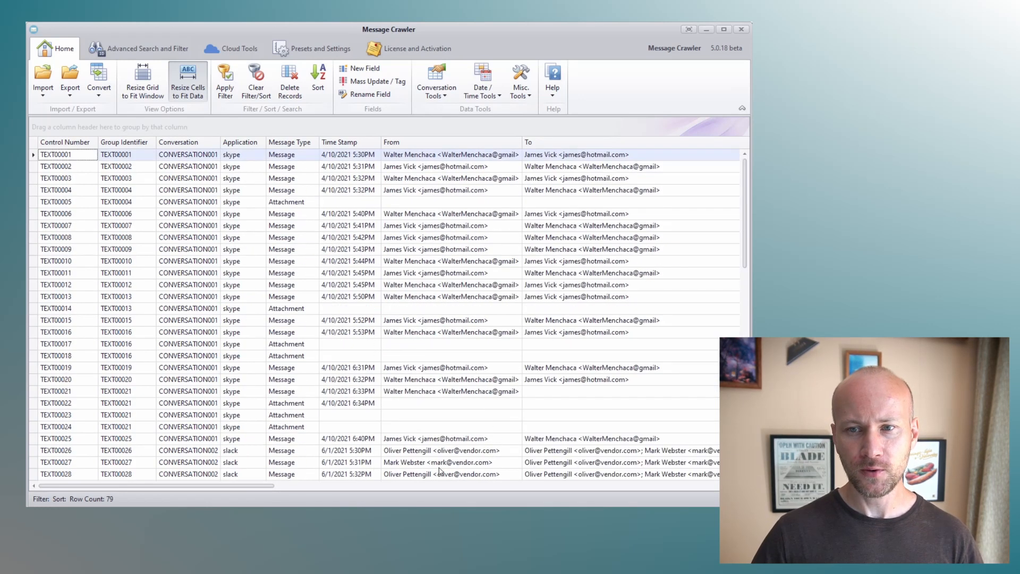
pyautogui.moveTo(268, 486); pyautogui.dragTo(391, 487)
pyautogui.moveTo(499, 142); pyautogui.dragTo(372, 141)
pyautogui.click(188, 83)
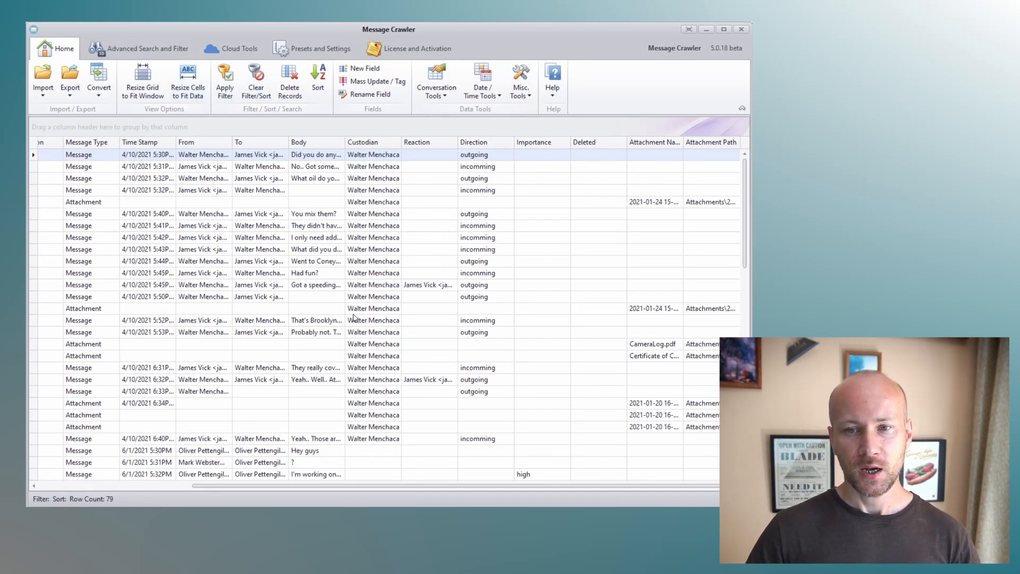
pyautogui.moveTo(325, 488); pyautogui.dragTo(154, 488)
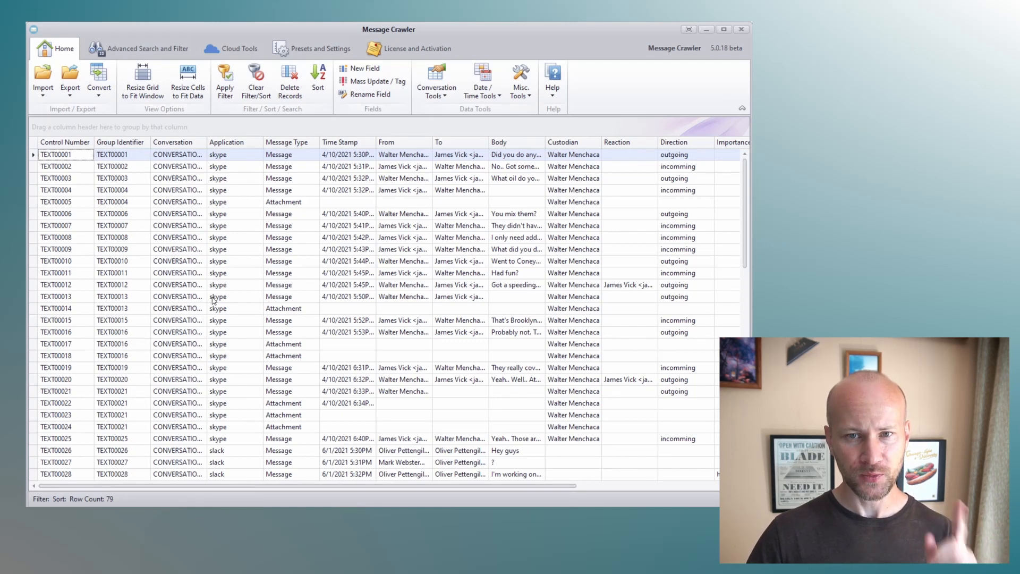
# Group the records by Application to check the skype group, and ungroup them by placing the column after Message Type.
pyautogui.moveTo(225, 146); pyautogui.dragTo(231, 133)
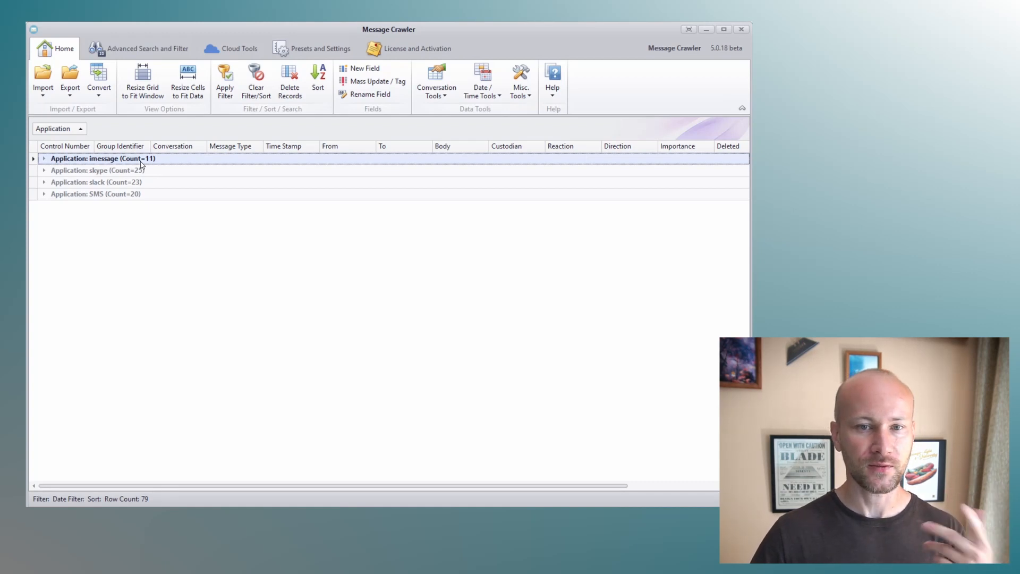
pyautogui.click(45, 170)
pyautogui.click(45, 171)
pyautogui.moveTo(53, 129); pyautogui.dragTo(267, 148)
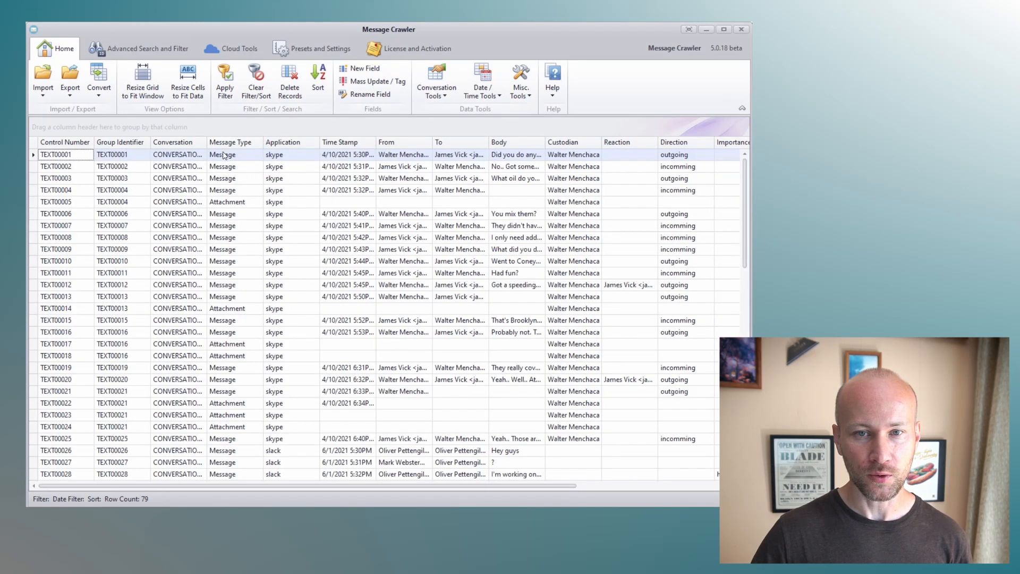
# Open the Column Chooser and rearrange the columns after Time Stamp into the order Body, To, From.
pyautogui.rightClick(276, 147)
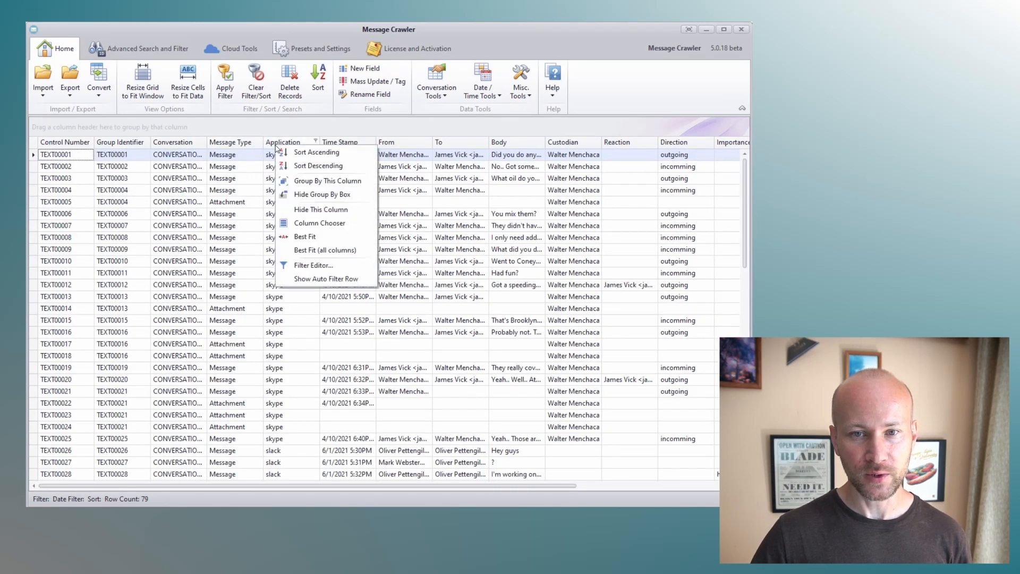
pyautogui.click(338, 223)
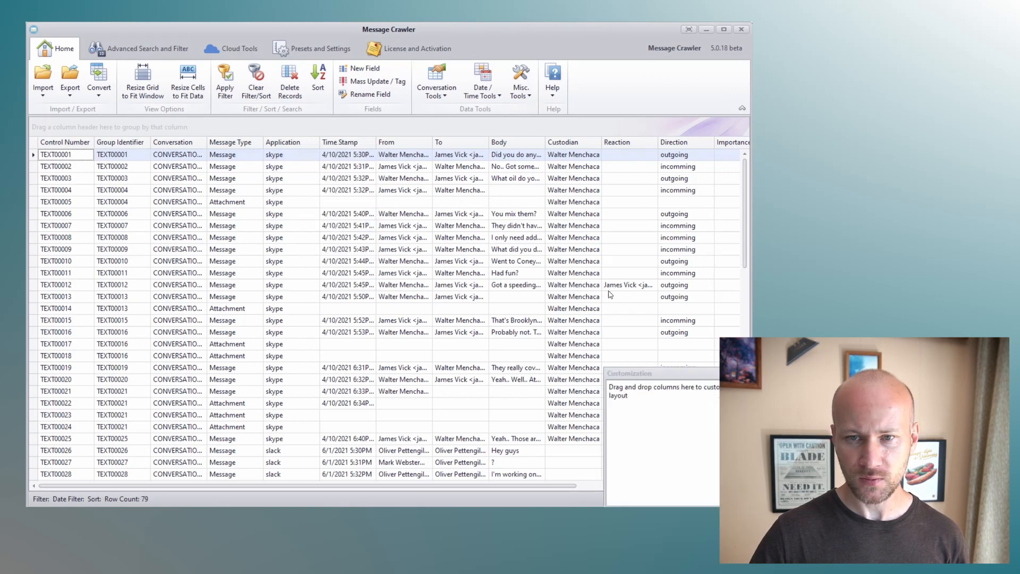
pyautogui.moveTo(455, 146); pyautogui.dragTo(664, 393)
pyautogui.moveTo(402, 145); pyautogui.dragTo(420, 157)
pyautogui.moveTo(674, 392); pyautogui.dragTo(454, 159)
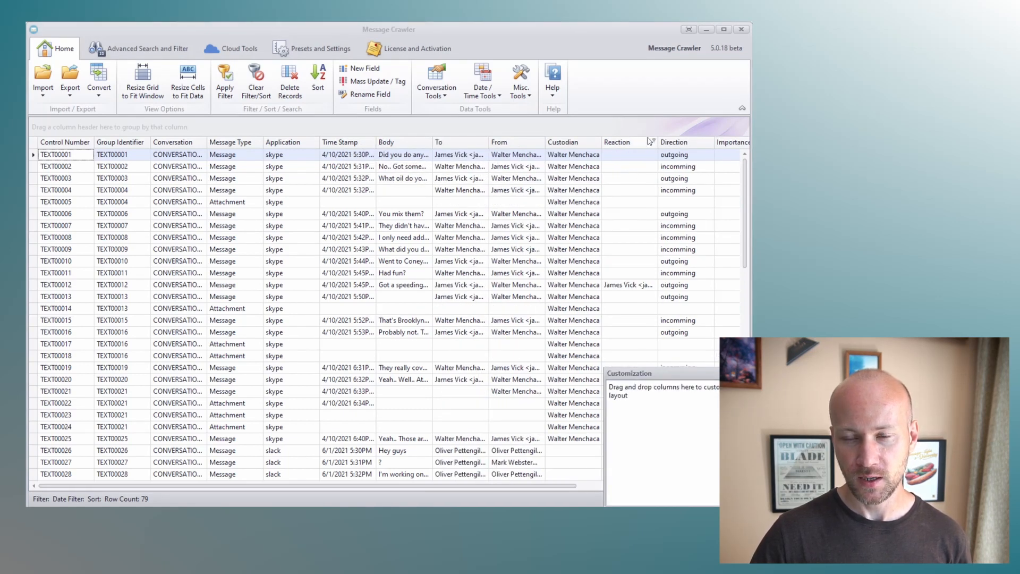
# Hide the Importance and Deleted columns from the grid through the column customization list.
pyautogui.moveTo(732, 146); pyautogui.dragTo(662, 419)
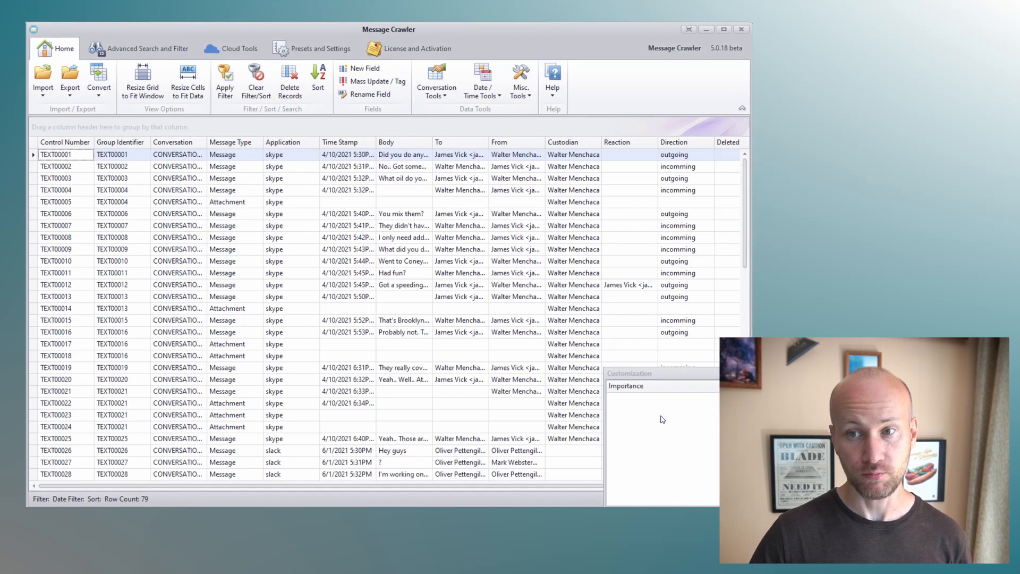
pyautogui.moveTo(734, 149); pyautogui.dragTo(653, 393)
pyautogui.hscroll(3, 430, 485)
pyautogui.hscroll(-3, 197, 411)
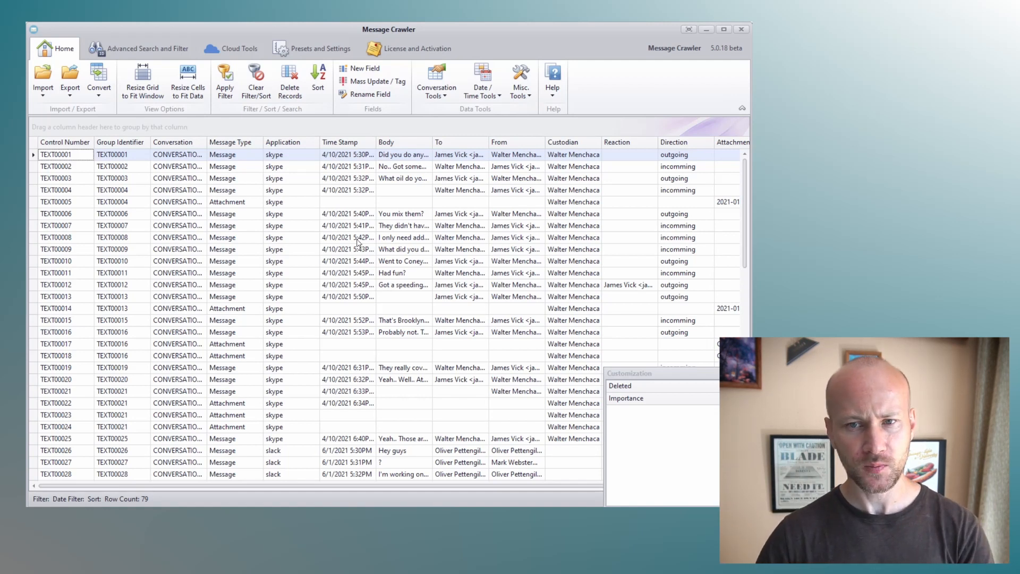
# Restore the Deleted and Importance columns between Reaction and Direction, with Importance first, and close the column customization list.
pyautogui.rightClick(333, 146)
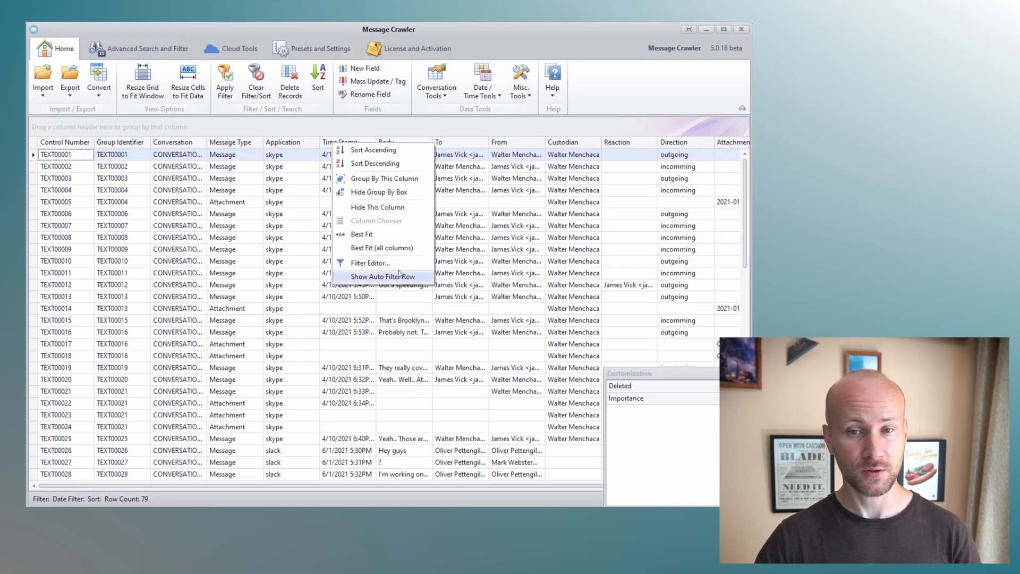
pyautogui.moveTo(621, 386); pyautogui.dragTo(644, 159)
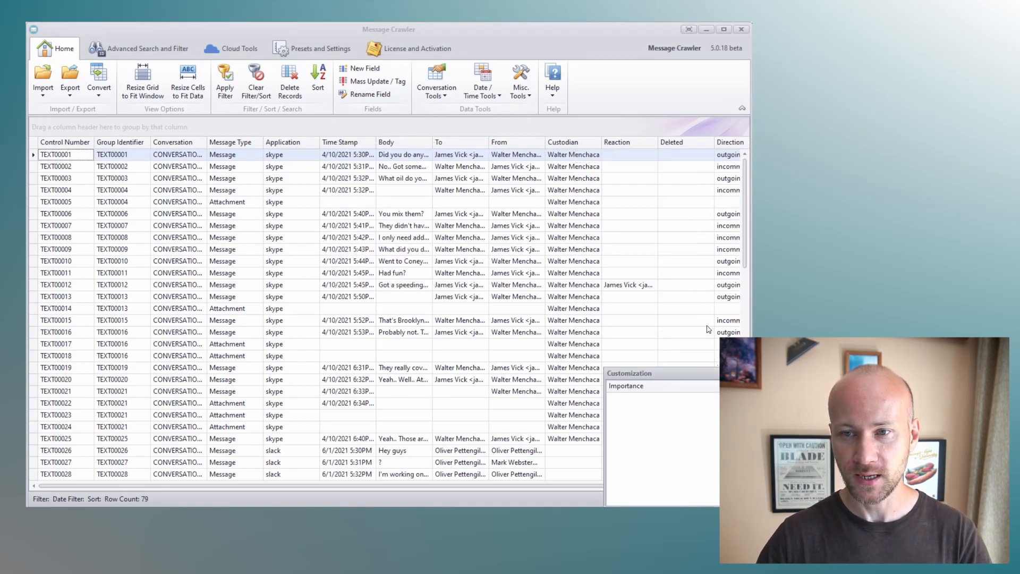
pyautogui.moveTo(643, 386); pyautogui.dragTo(673, 152)
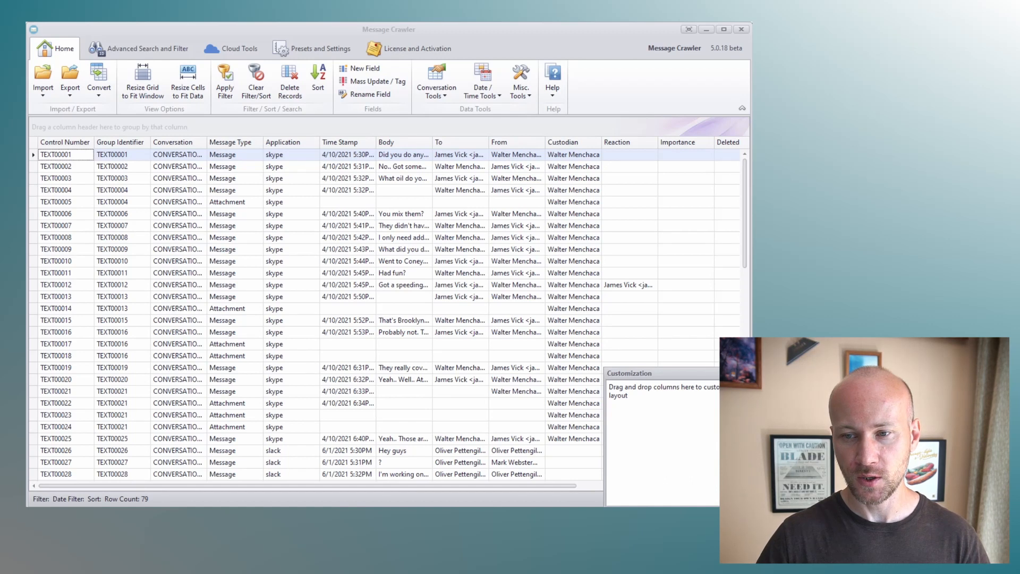
pyautogui.click(743, 373)
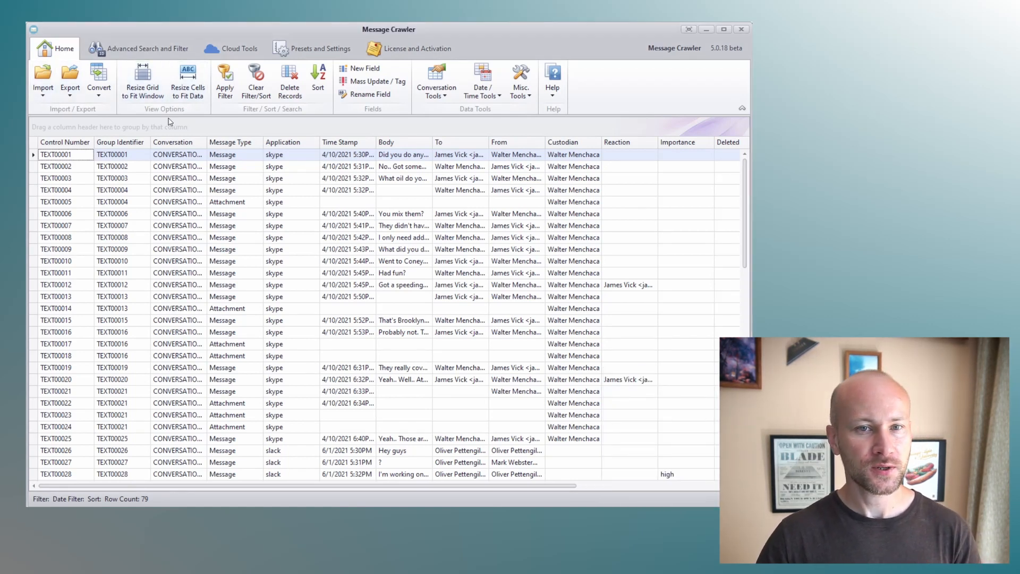
# Review the available import sources and export formats, including the Export as RSMF options.
pyautogui.click(42, 80)
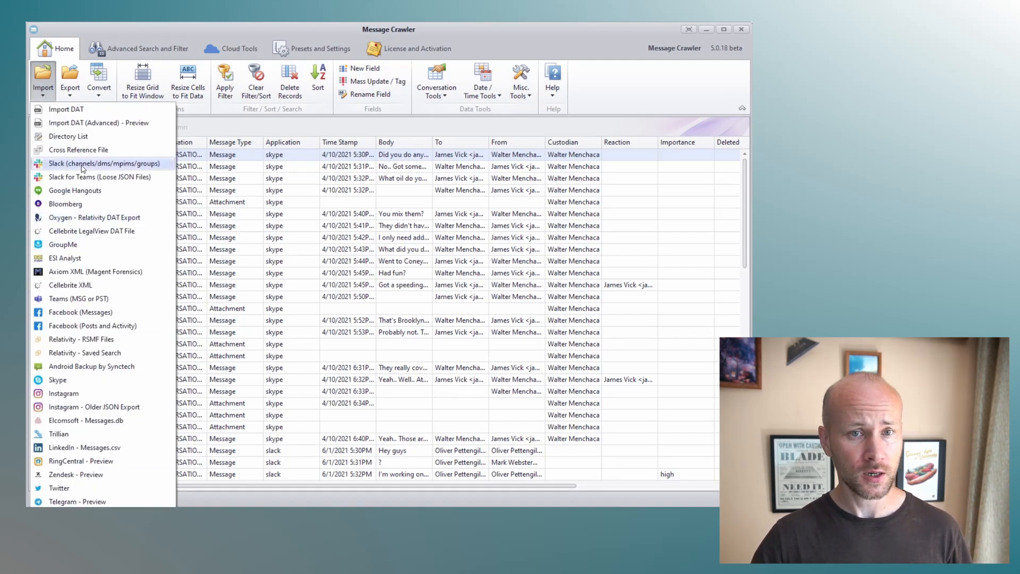
pyautogui.click(348, 344)
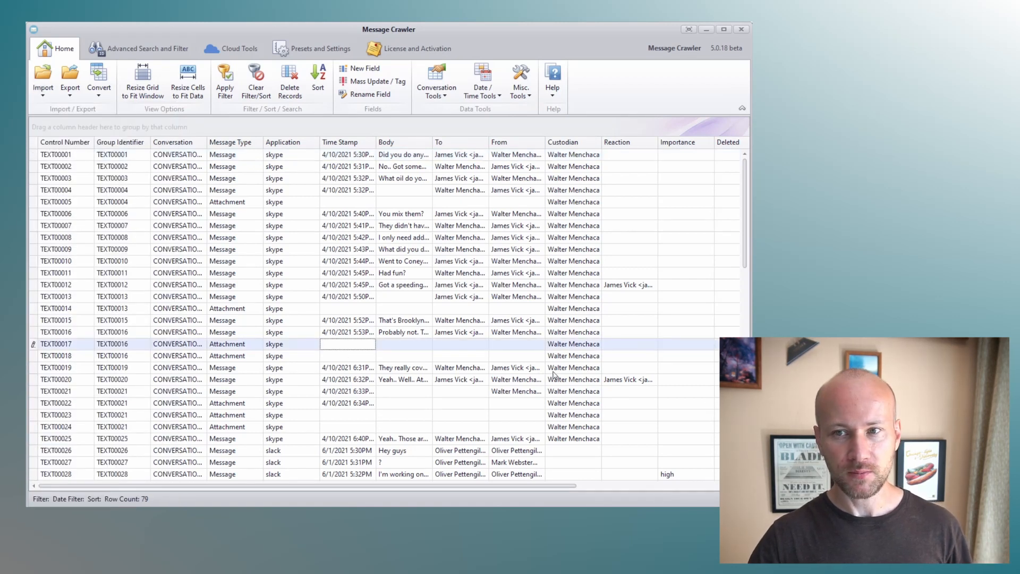
pyautogui.click(76, 91)
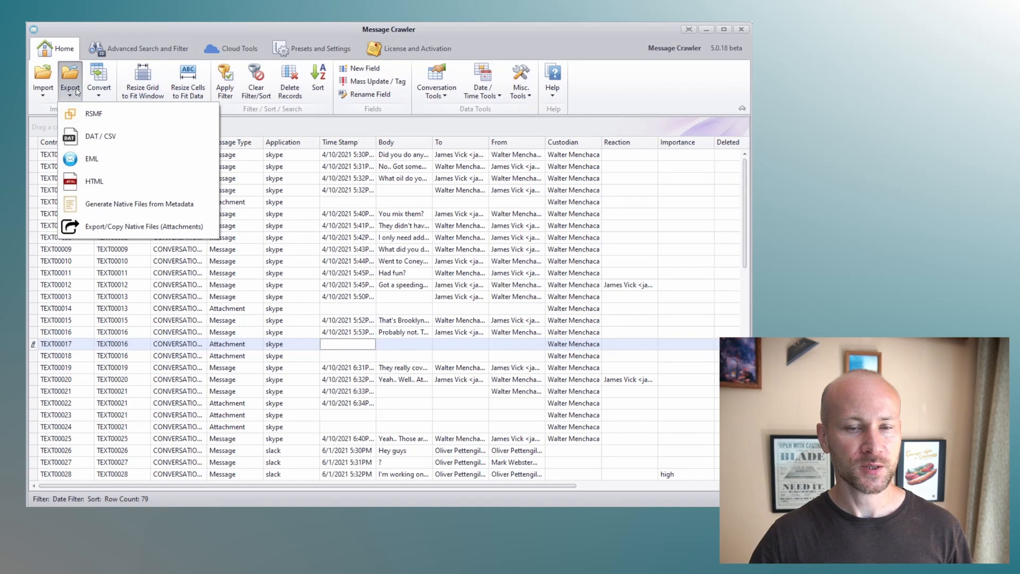
pyautogui.click(116, 120)
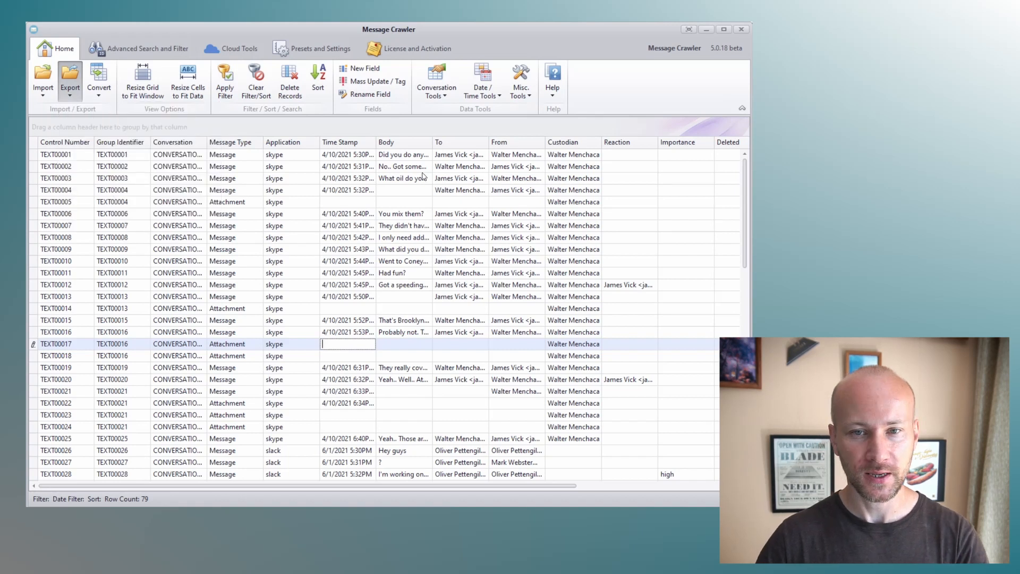
pyautogui.moveTo(441, 227); pyautogui.dragTo(297, 65)
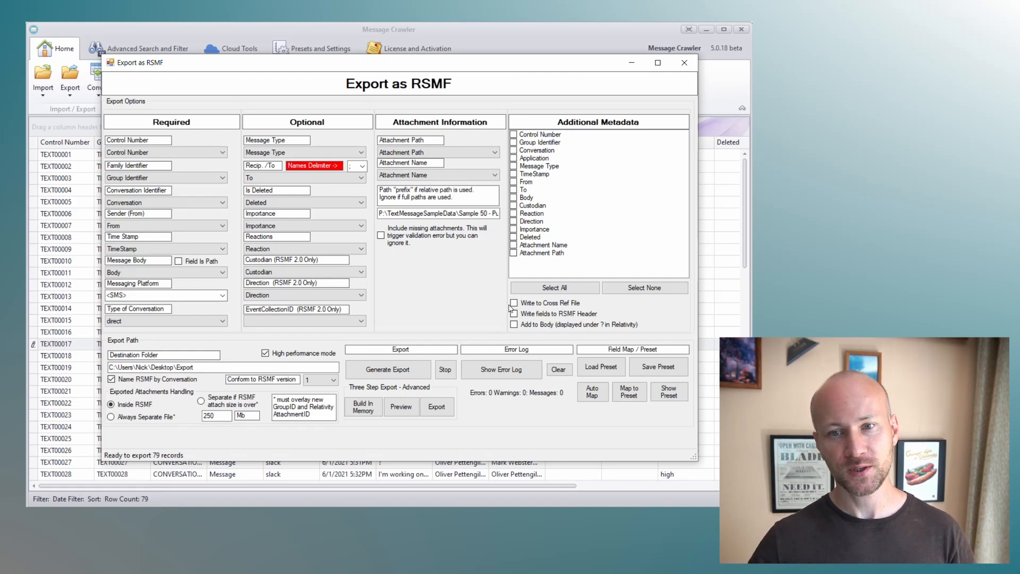
pyautogui.click(684, 62)
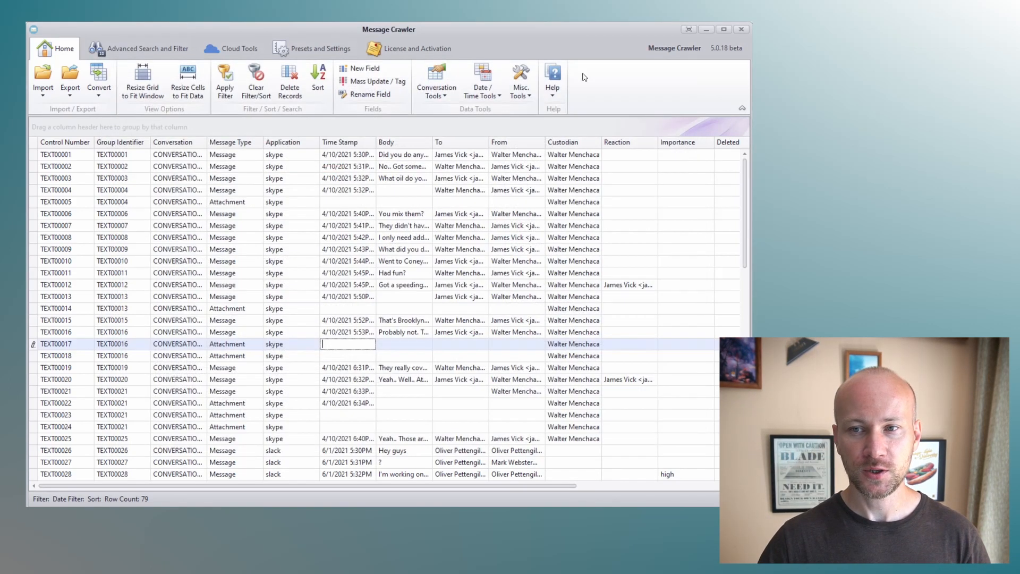
pyautogui.click(74, 98)
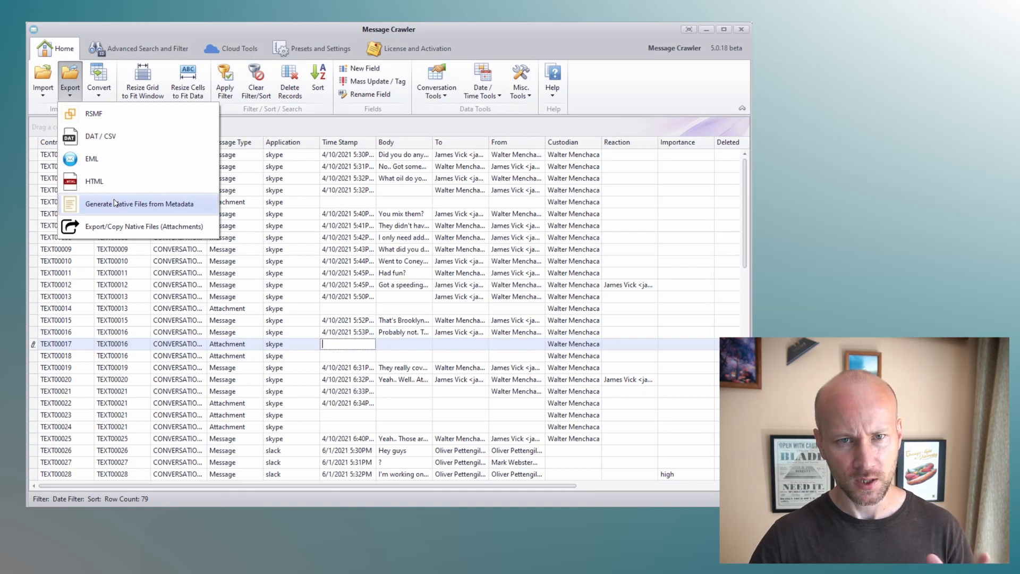
pyautogui.click(146, 262)
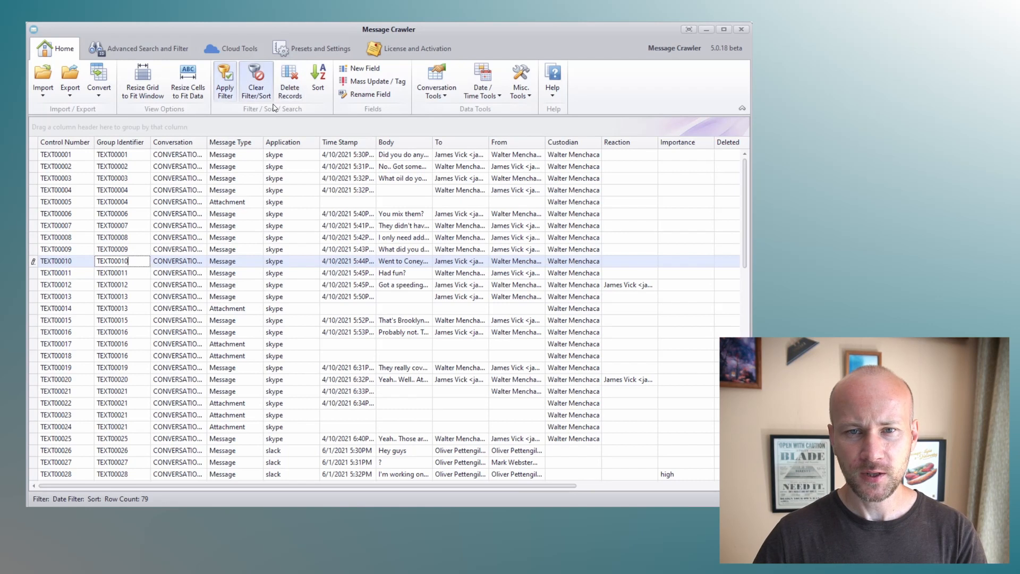
# View the filter, date filter and sort options with their example expressions, and cancel without applying any.
pyautogui.click(318, 82)
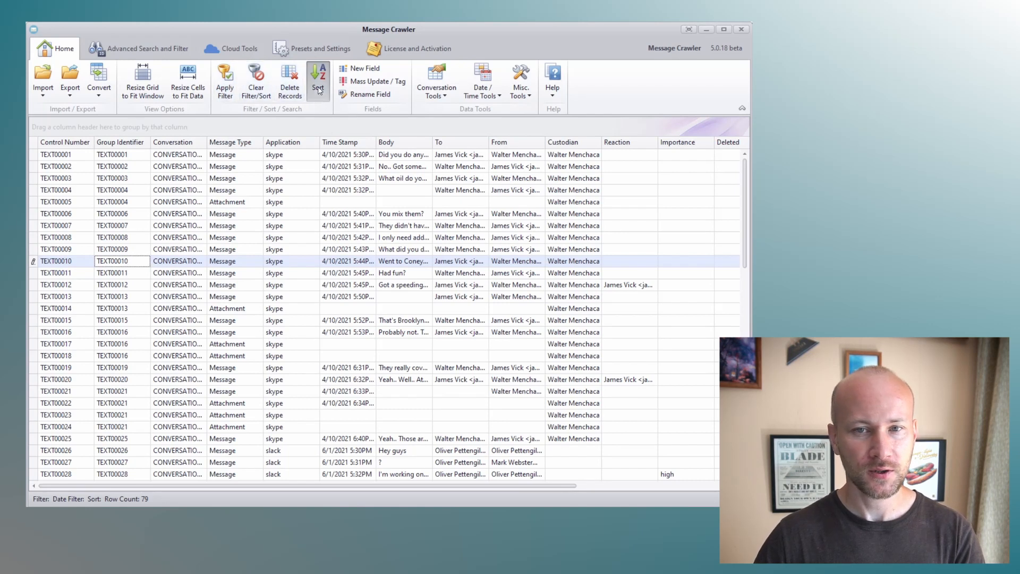
pyautogui.click(631, 357)
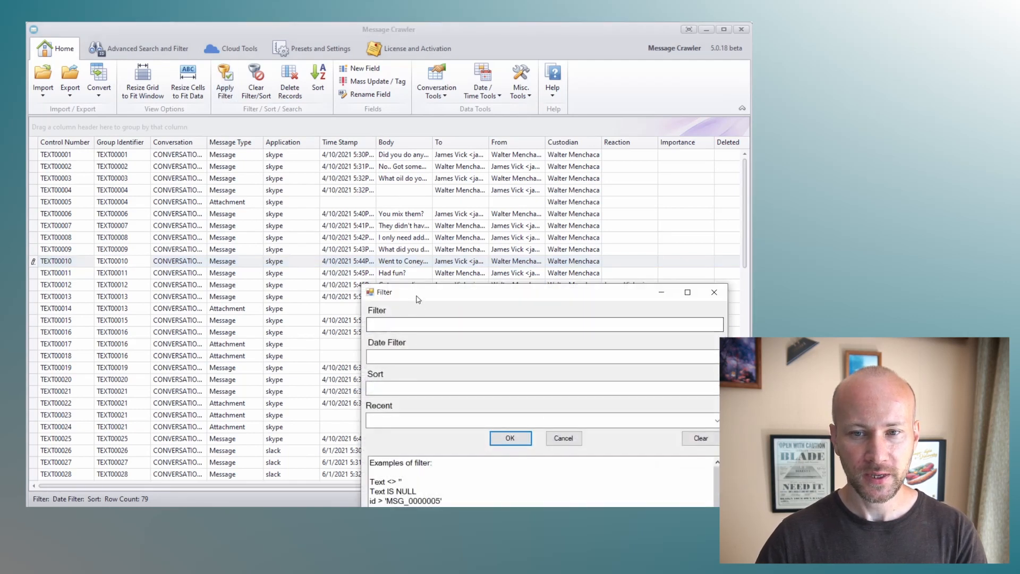
pyautogui.moveTo(419, 295); pyautogui.dragTo(298, 179)
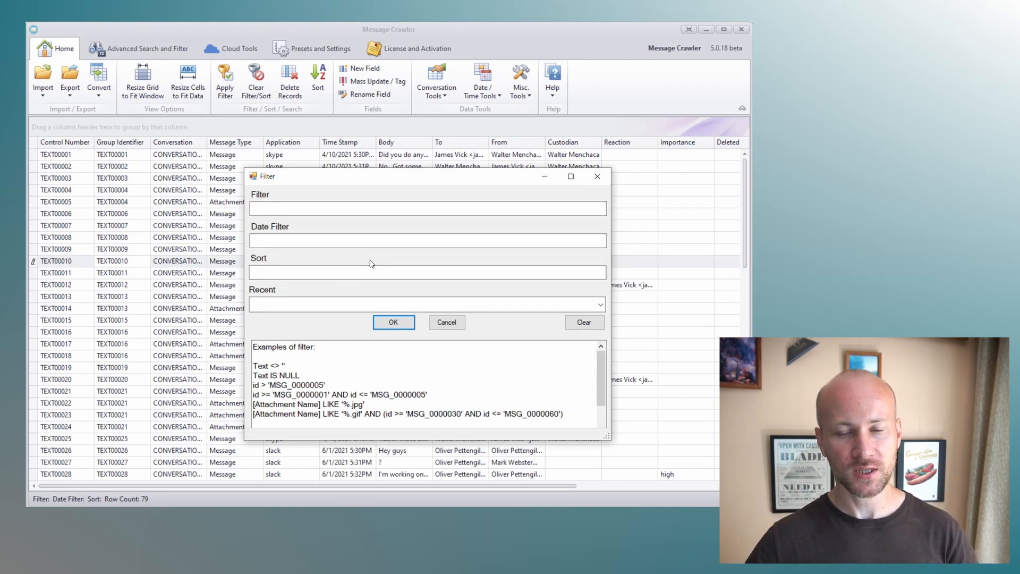
pyautogui.click(443, 322)
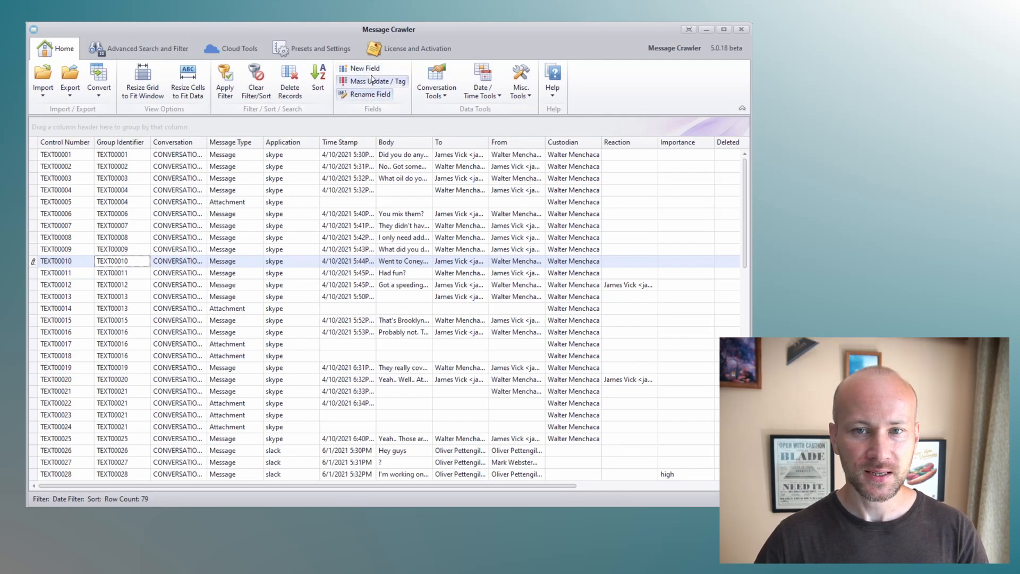
# Create a new Boolean field named Found in the message grid.
pyautogui.click(353, 70)
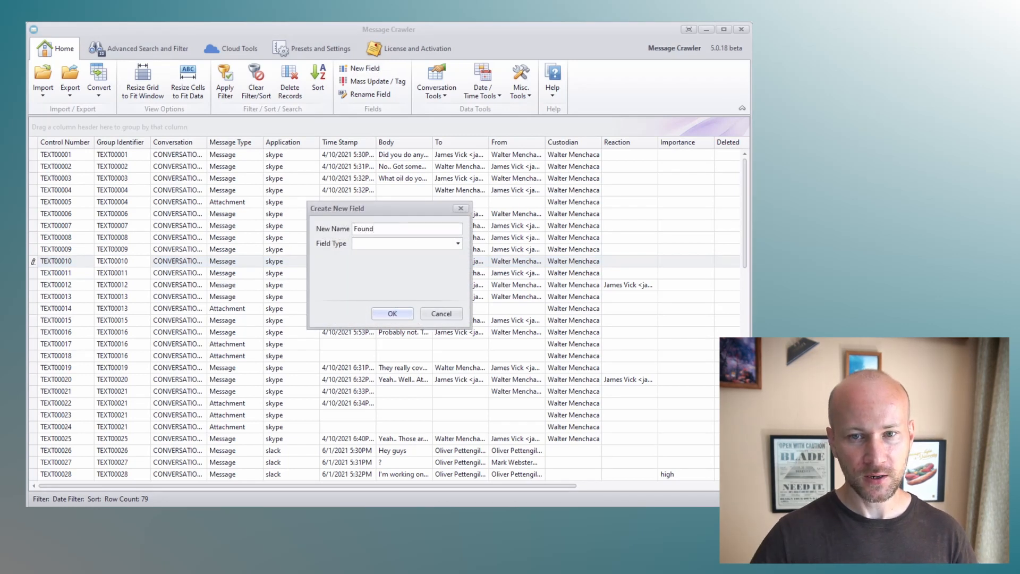
pyautogui.click(457, 243)
pyautogui.click(387, 304)
pyautogui.click(457, 244)
pyautogui.click(457, 244)
pyautogui.click(392, 313)
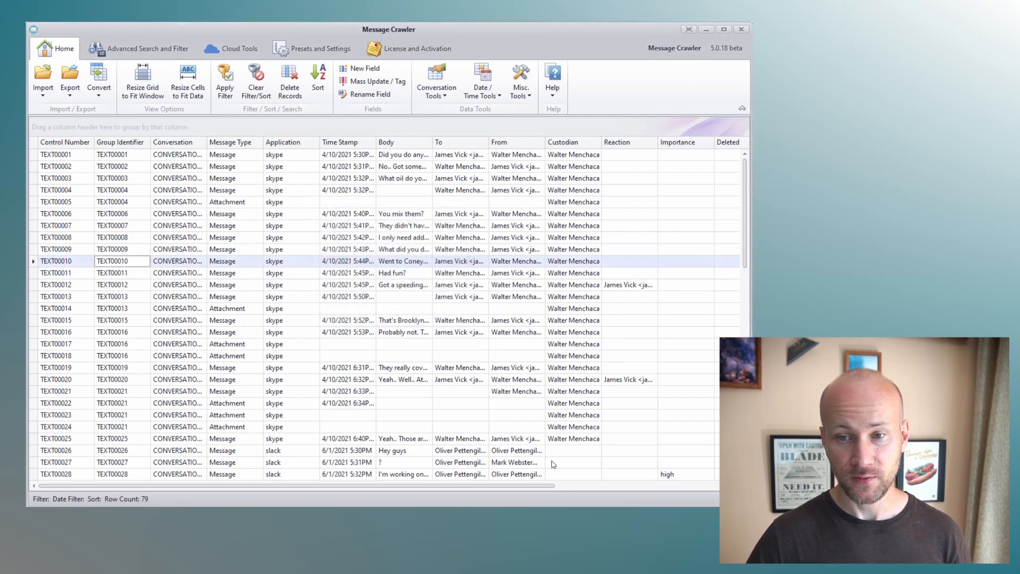
pyautogui.moveTo(545, 487); pyautogui.dragTo(595, 487)
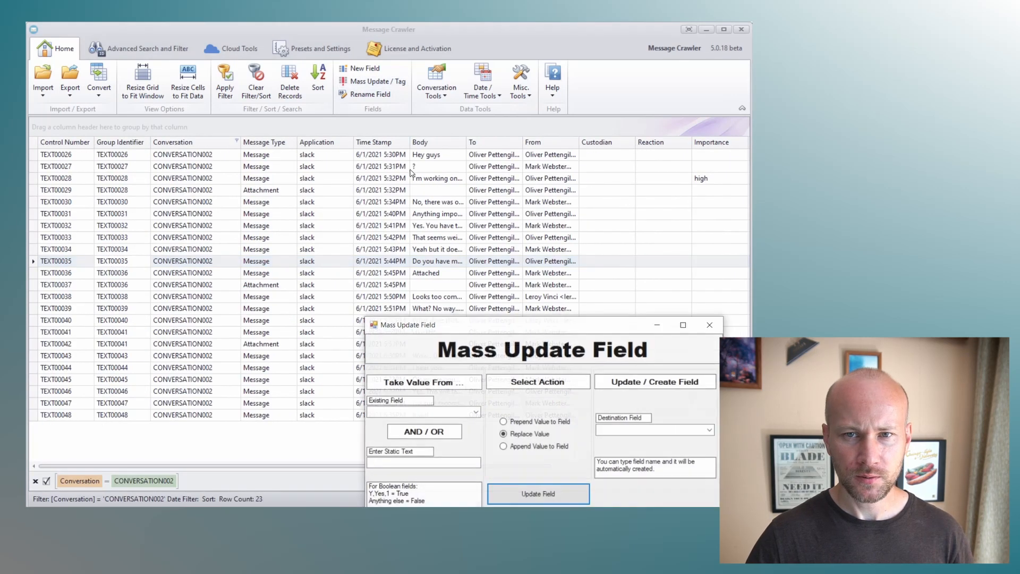
# Mass-update the records filtered to CONVERSATION002, replacing the value of the Found field with the static text Y.
pyautogui.moveTo(480, 322); pyautogui.dragTo(395, 155)
pyautogui.click(333, 295)
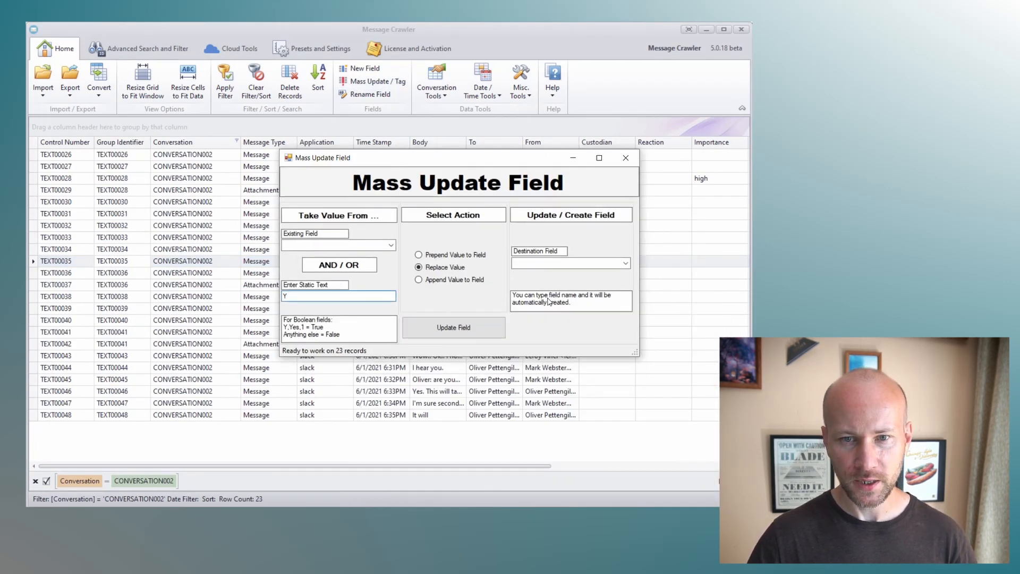
pyautogui.click(590, 264)
pyautogui.click(535, 386)
pyautogui.click(454, 327)
pyautogui.moveTo(542, 466); pyautogui.dragTo(732, 466)
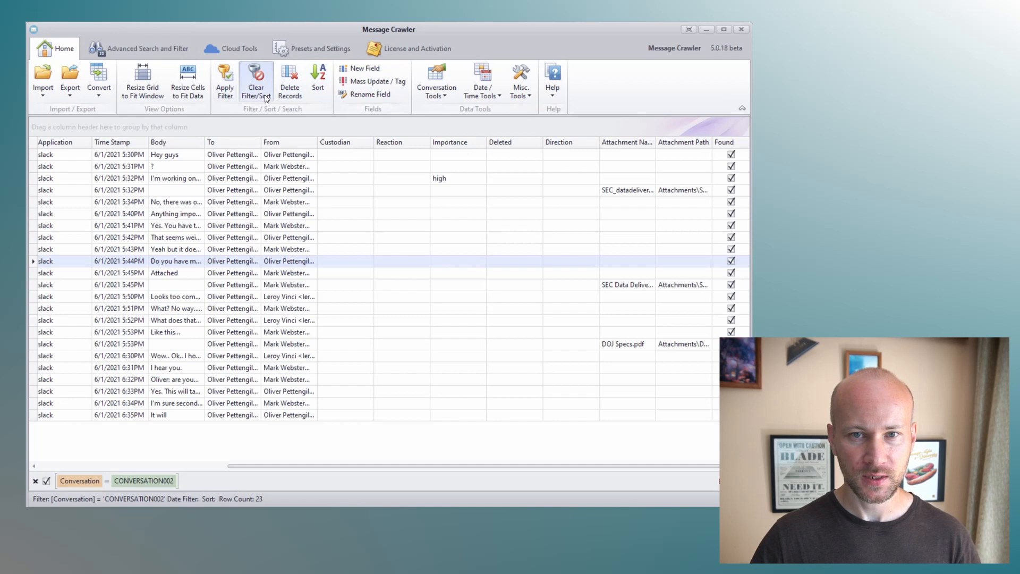
# Clear the conversation filter and move the Found column between Importance and Deleted.
pyautogui.click(255, 80)
pyautogui.moveTo(746, 307); pyautogui.dragTo(742, 284)
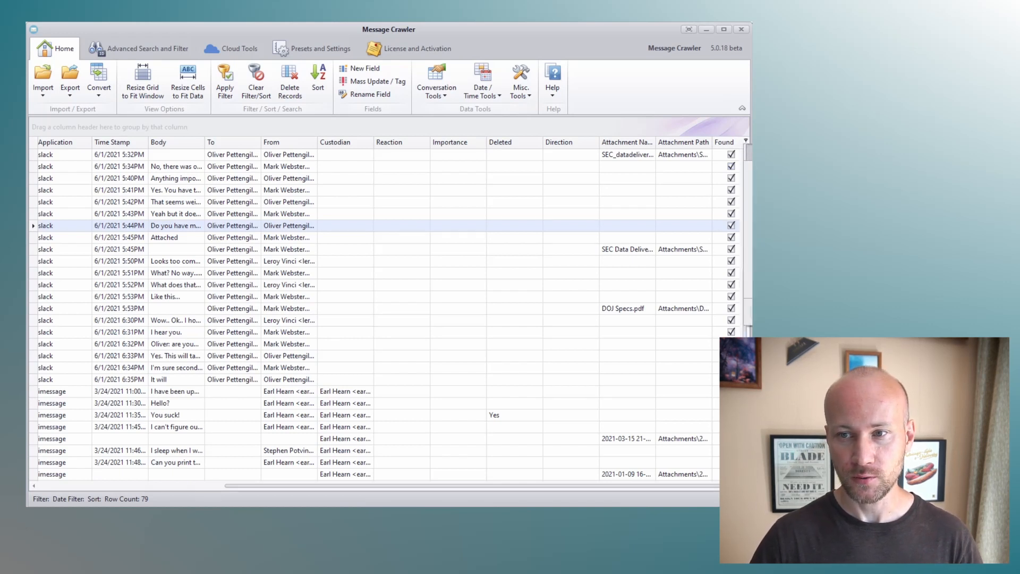
pyautogui.moveTo(724, 142); pyautogui.dragTo(514, 140)
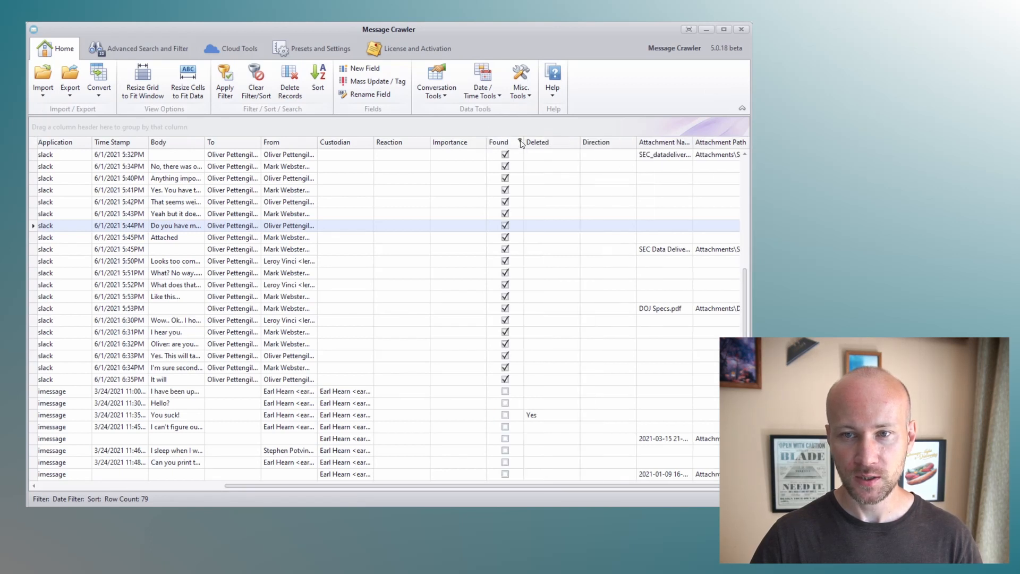
# Filter the grid to records whose Found field is checked.
pyautogui.click(520, 141)
pyautogui.click(532, 177)
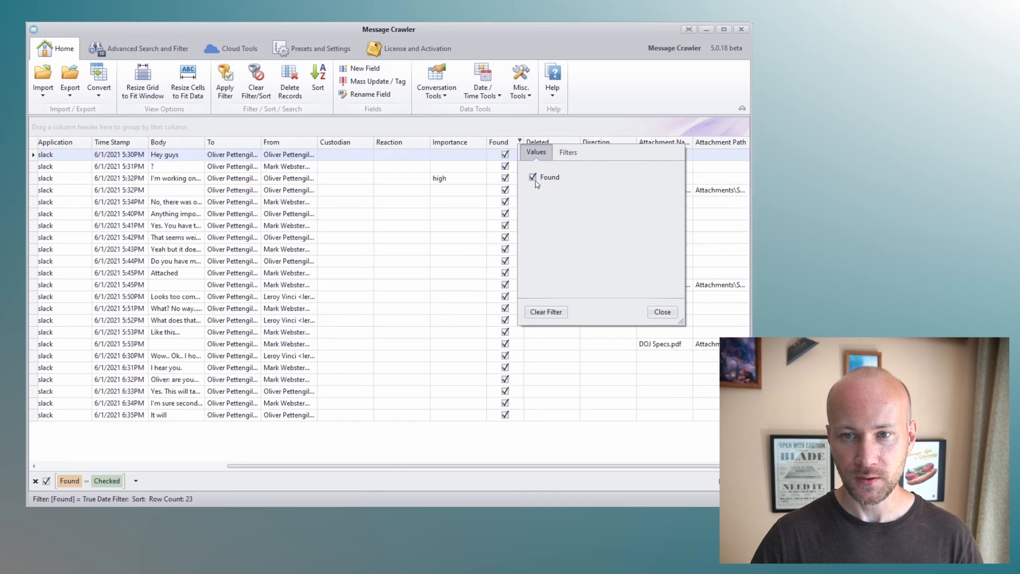
pyautogui.click(658, 313)
# View the Export as RSMF options for the filtered records, close them without exporting, and list the export formats again.
pyautogui.click(69, 79)
pyautogui.click(122, 227)
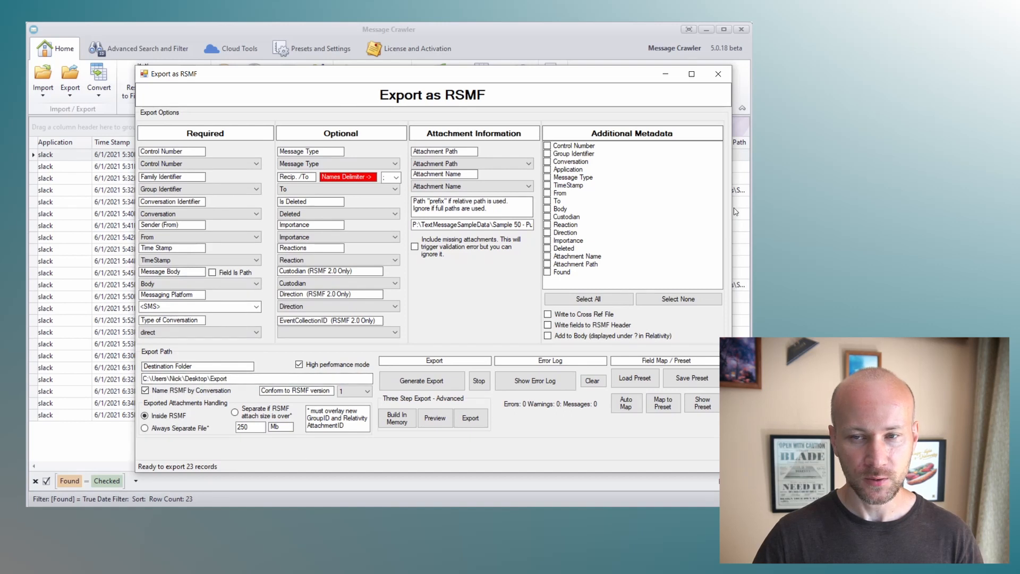
pyautogui.click(718, 75)
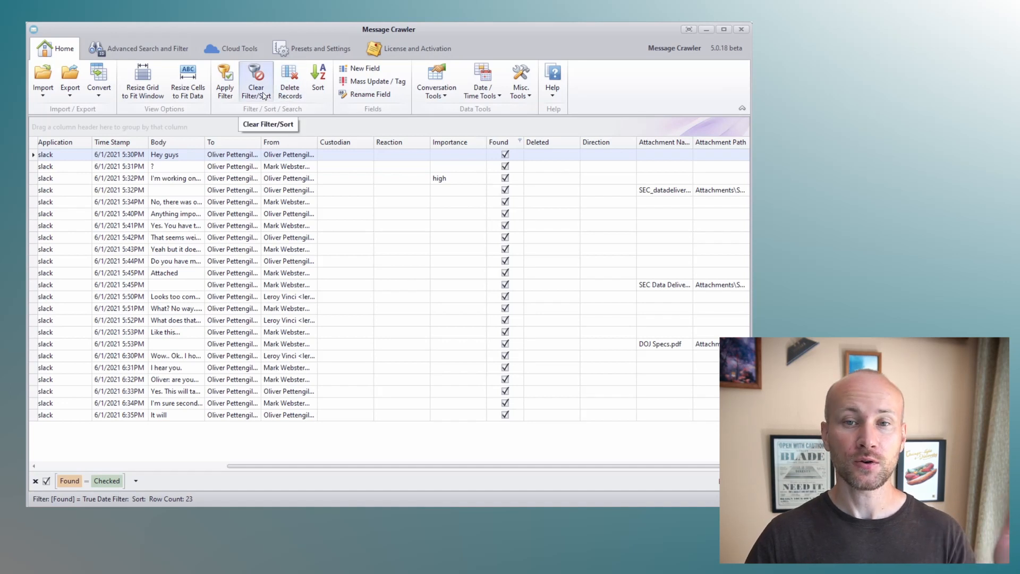
pyautogui.click(69, 80)
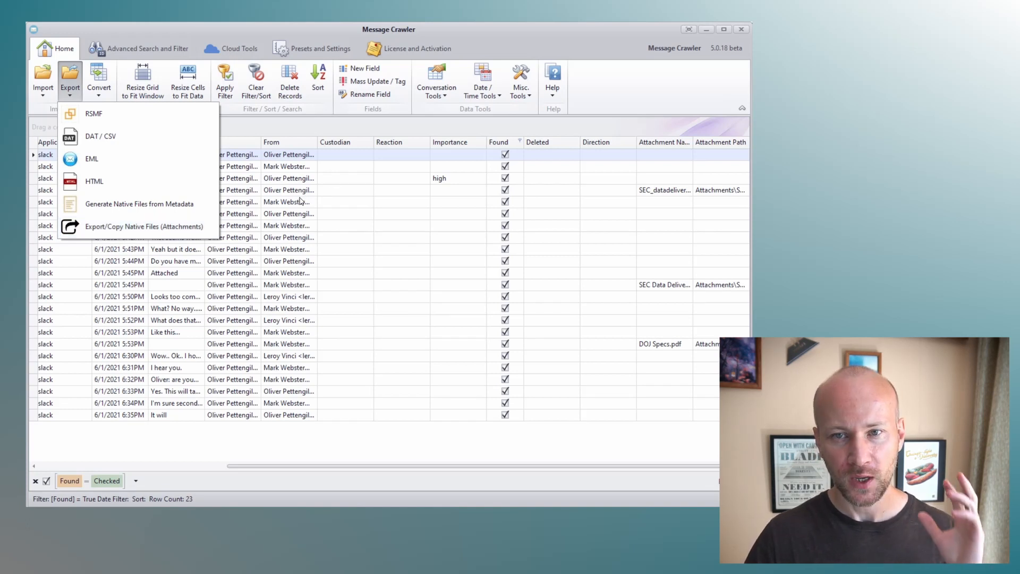
# Review the available conversation tools, date and time tools, and miscellaneous tools without running any.
pyautogui.click(441, 96)
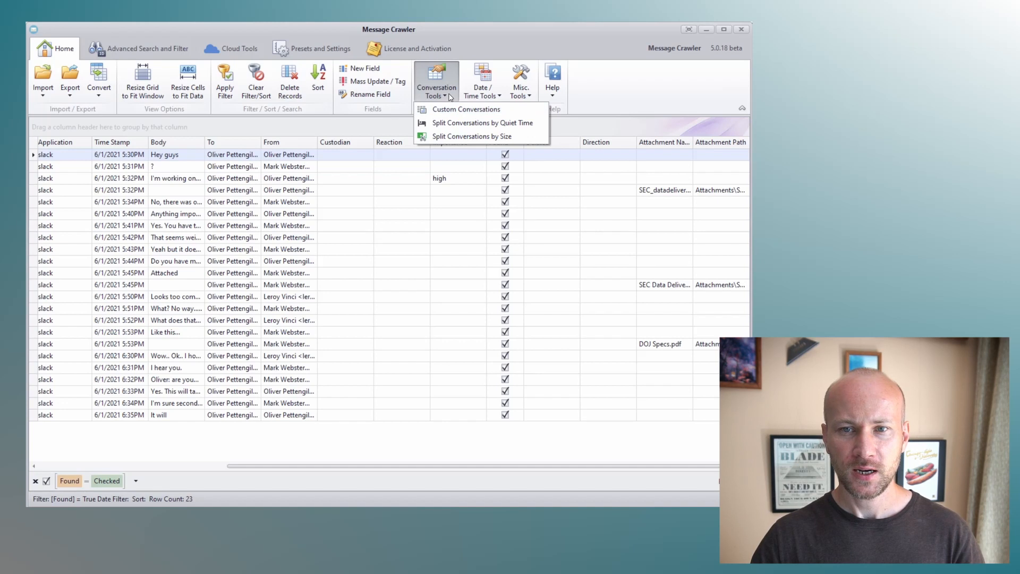
pyautogui.click(481, 91)
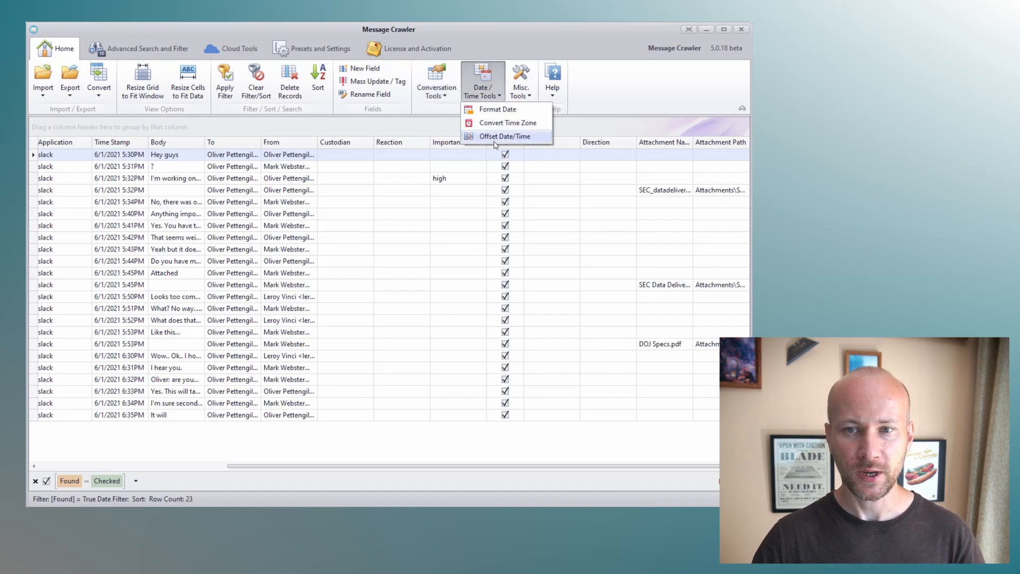
pyautogui.click(481, 93)
pyautogui.click(526, 96)
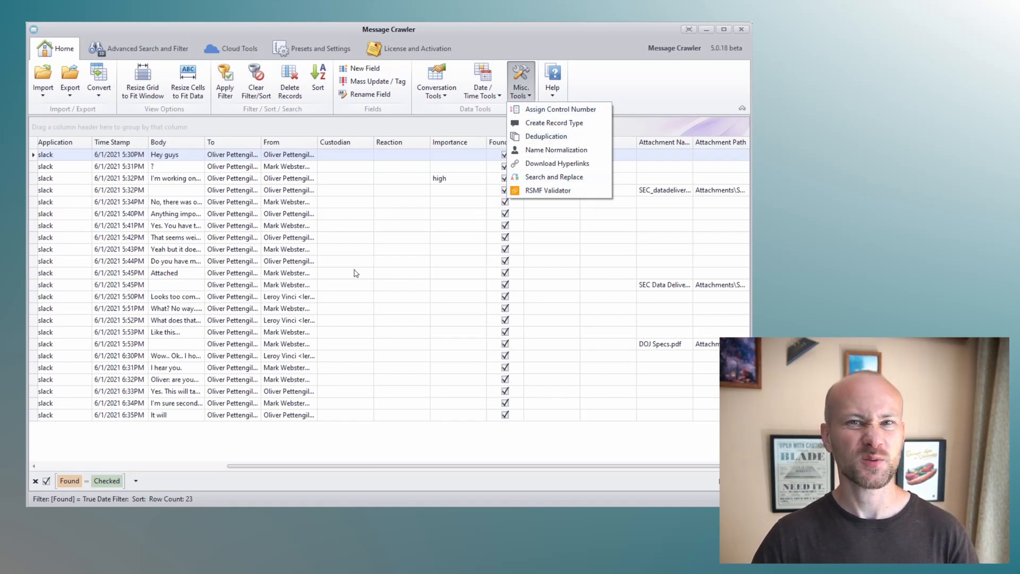
pyautogui.click(269, 274)
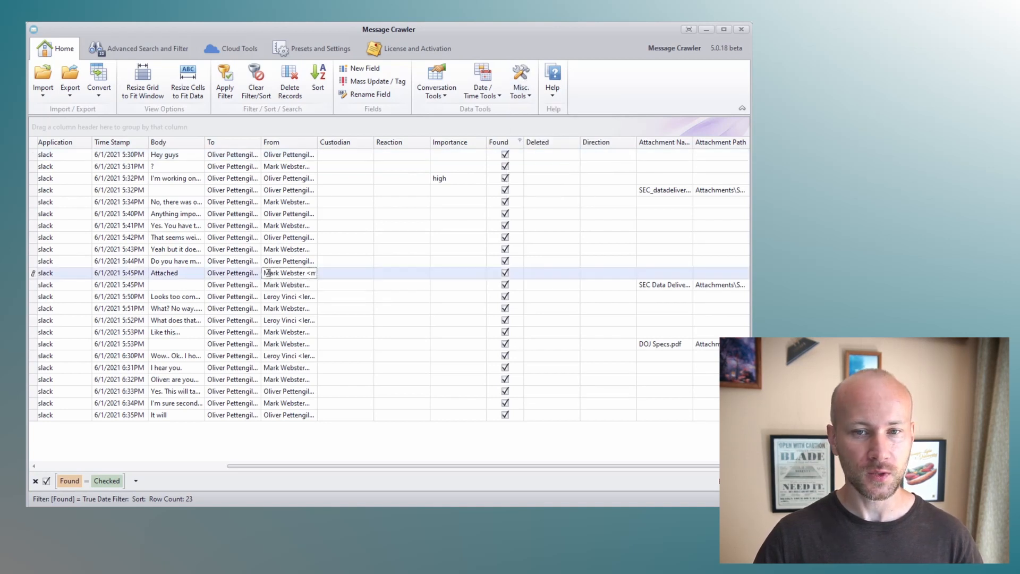
# Look through the Cloud Tools, Presets and Settings, License and Activation, and Advanced Search and Filter commands, and return to the Home commands.
pyautogui.click(220, 47)
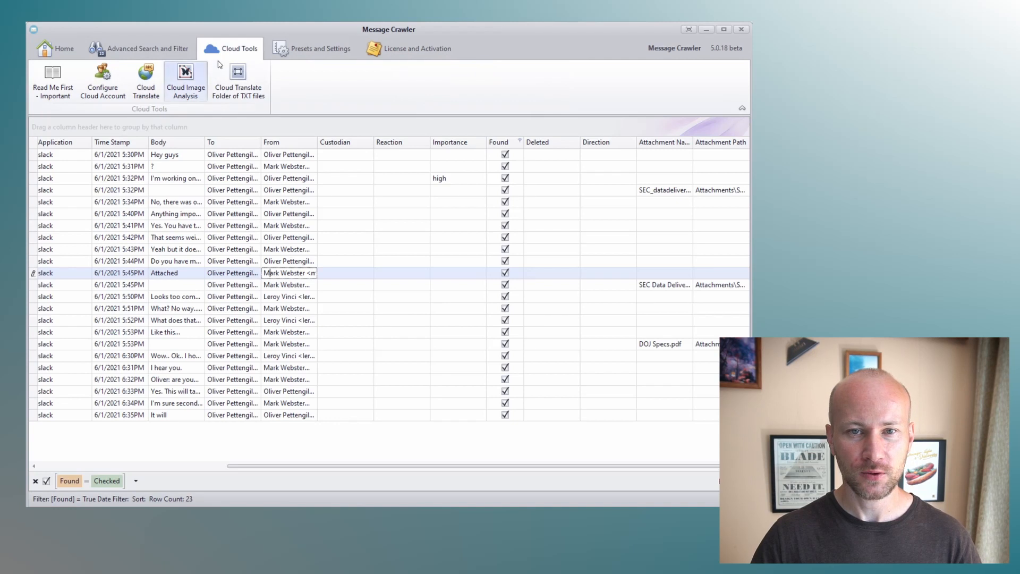
pyautogui.click(311, 52)
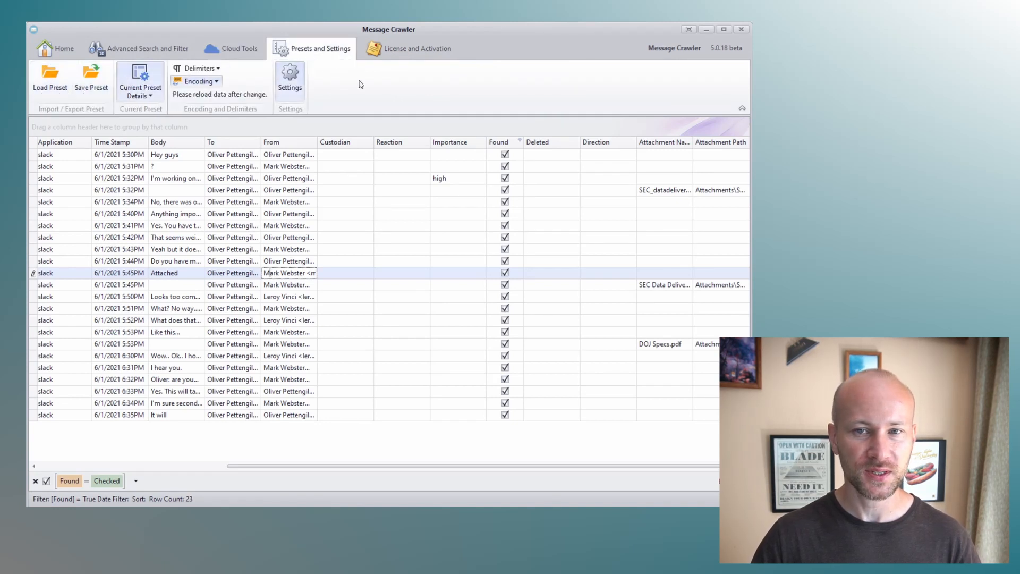
pyautogui.click(387, 58)
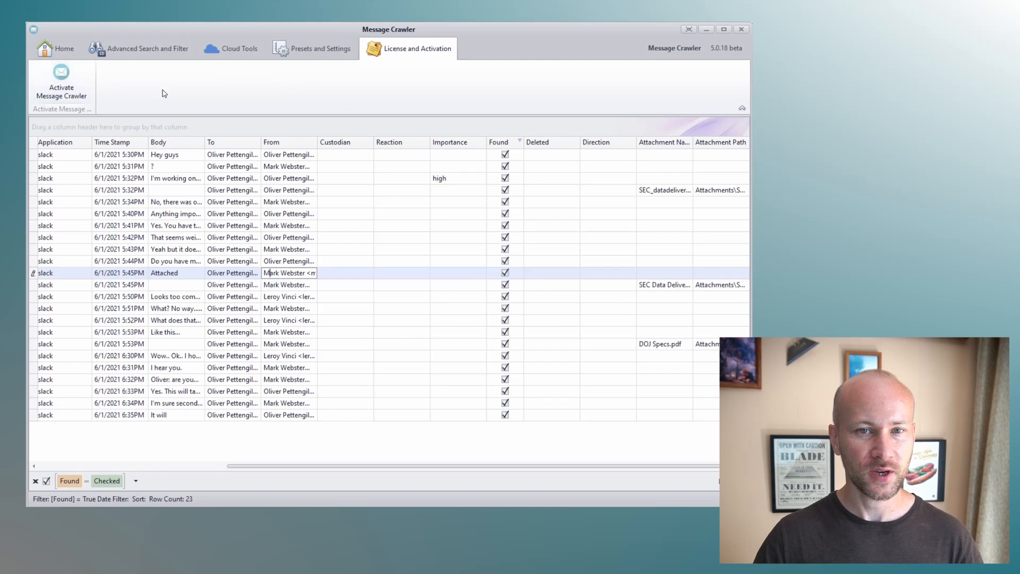
pyautogui.click(141, 50)
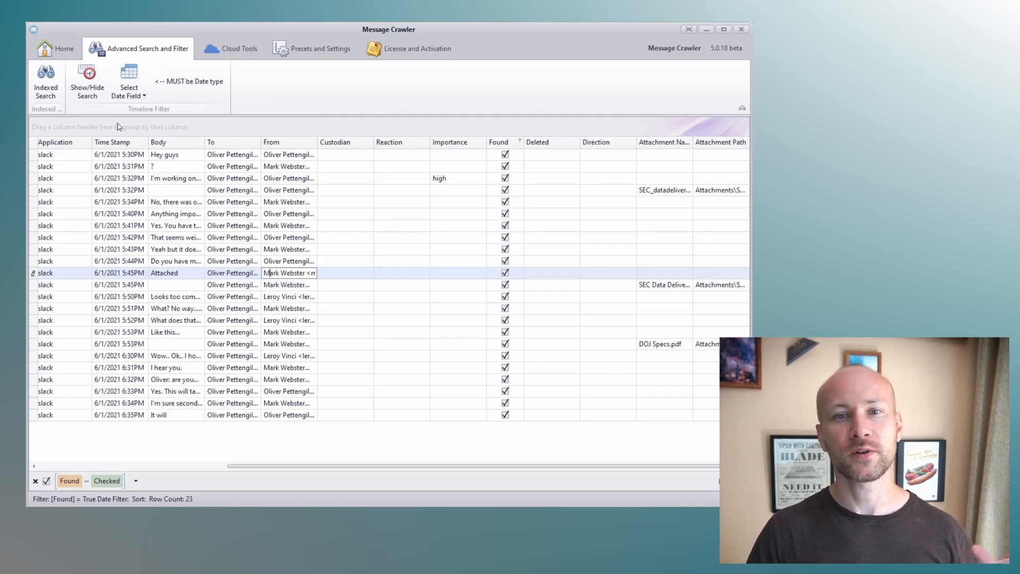
pyautogui.click(59, 48)
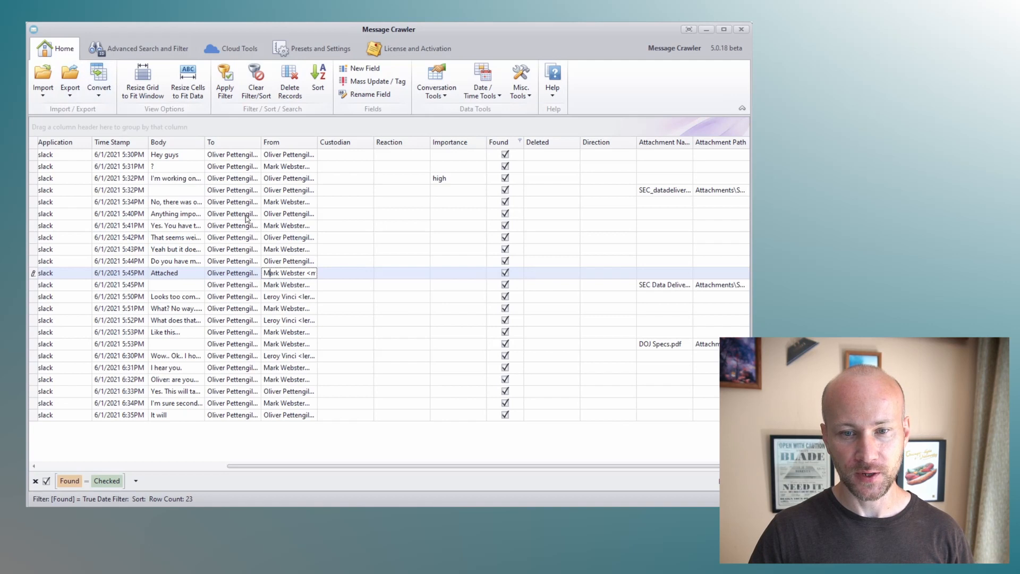